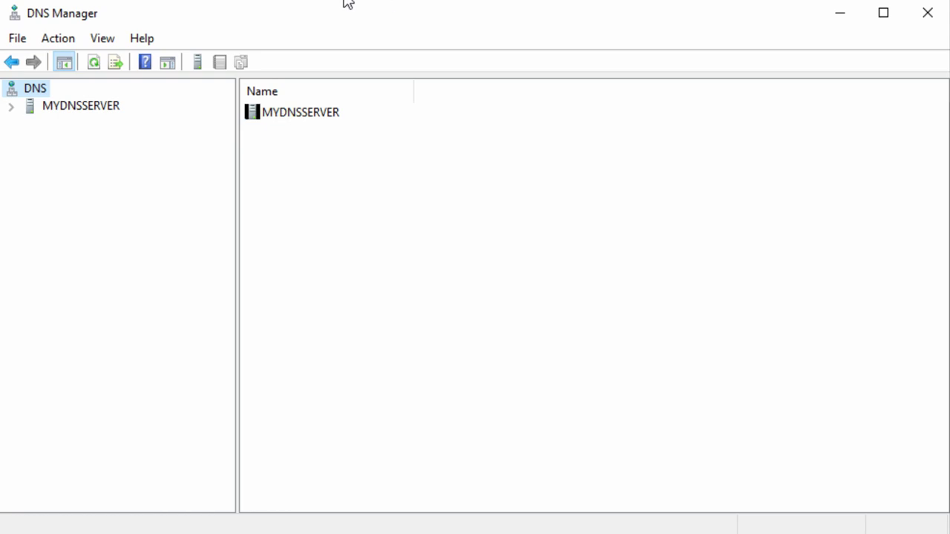
Step: Open MYDNSSERVER's networkdirection.net forward lookup zone to view its SOA, NS and Host (A) records
left_click(60, 107)
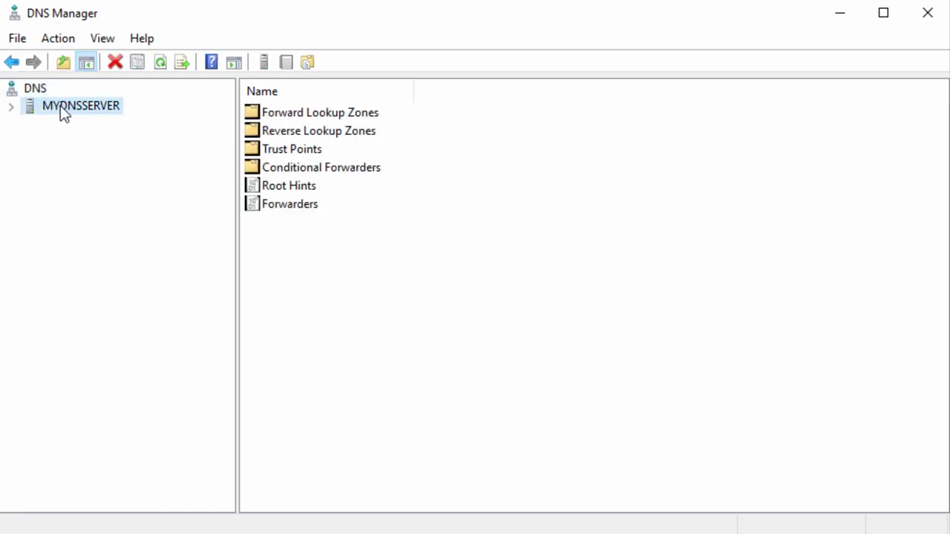
left_click(11, 107)
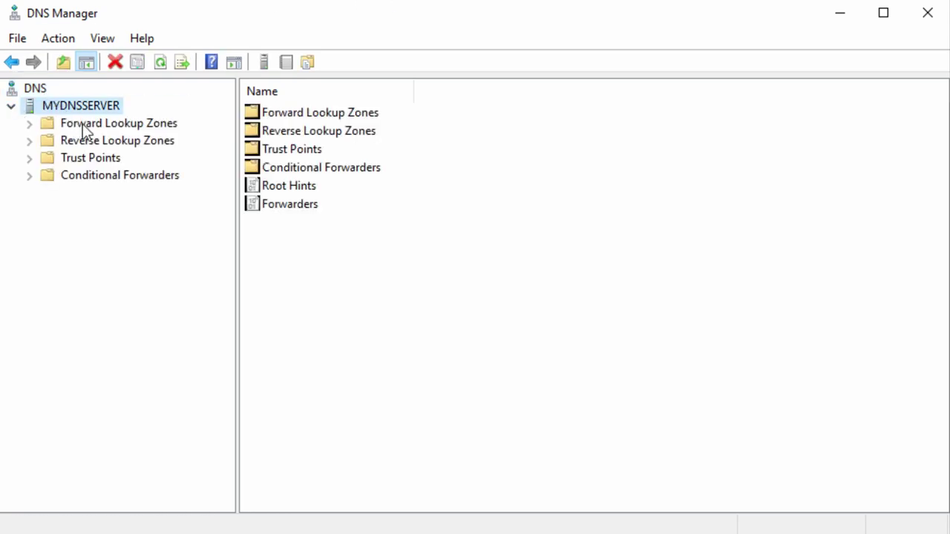
left_click(83, 124)
left_click(31, 124)
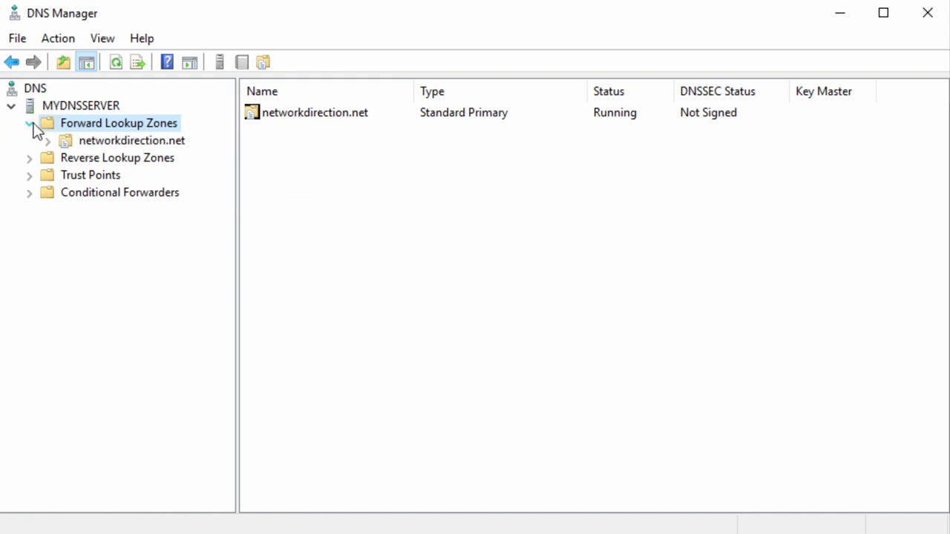
left_click(80, 143)
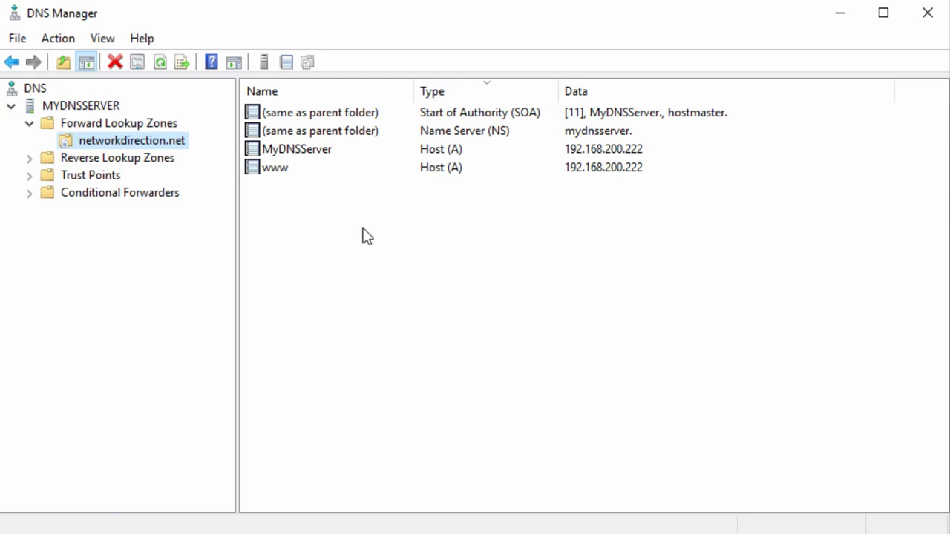
double_click(276, 169)
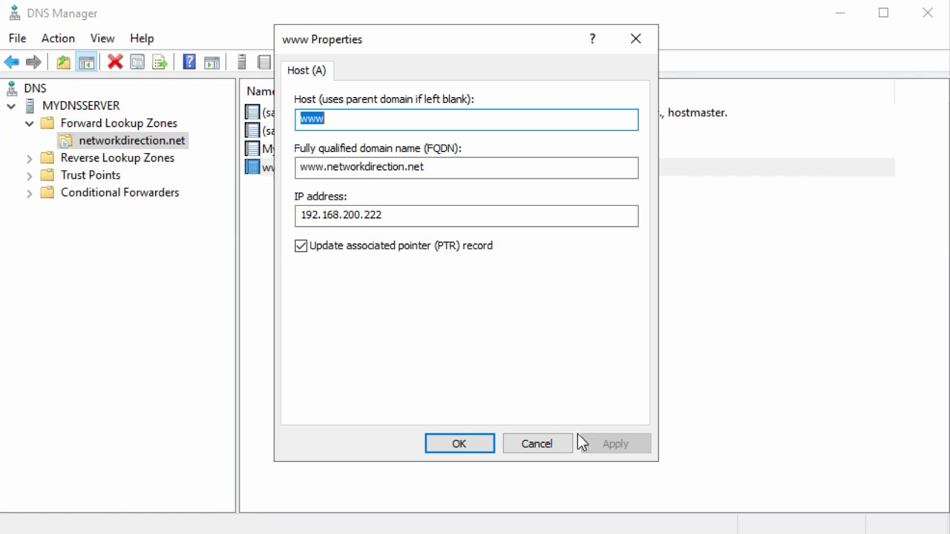
left_click(648, 44)
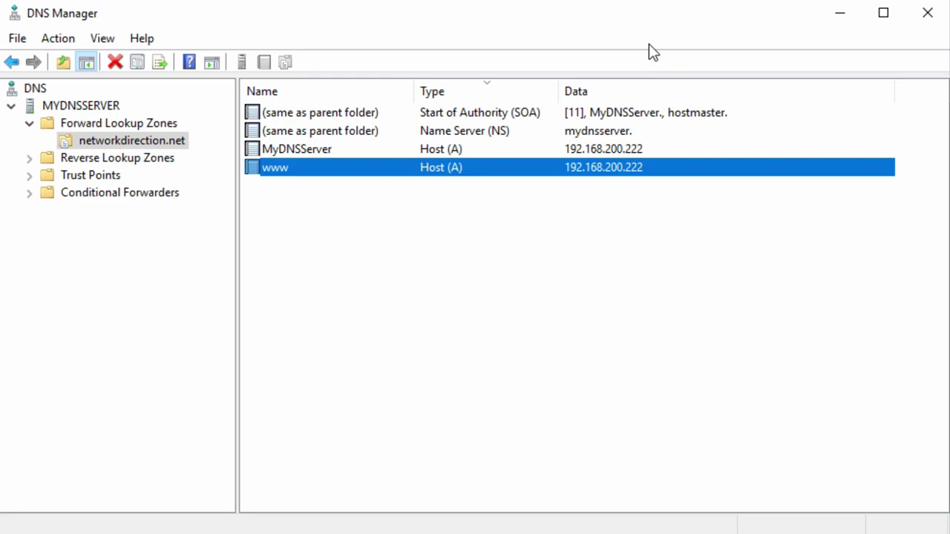
type("nslook")
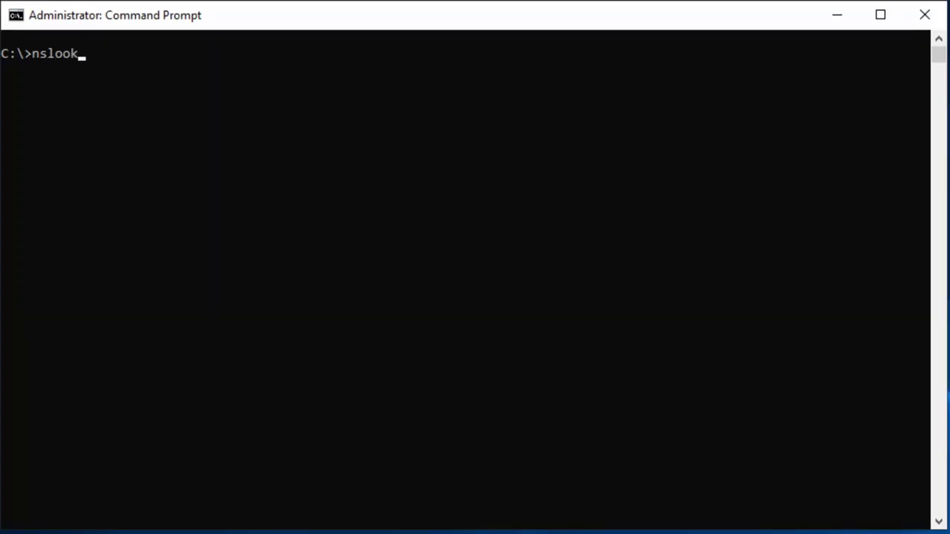
type("up networkdirection.net")
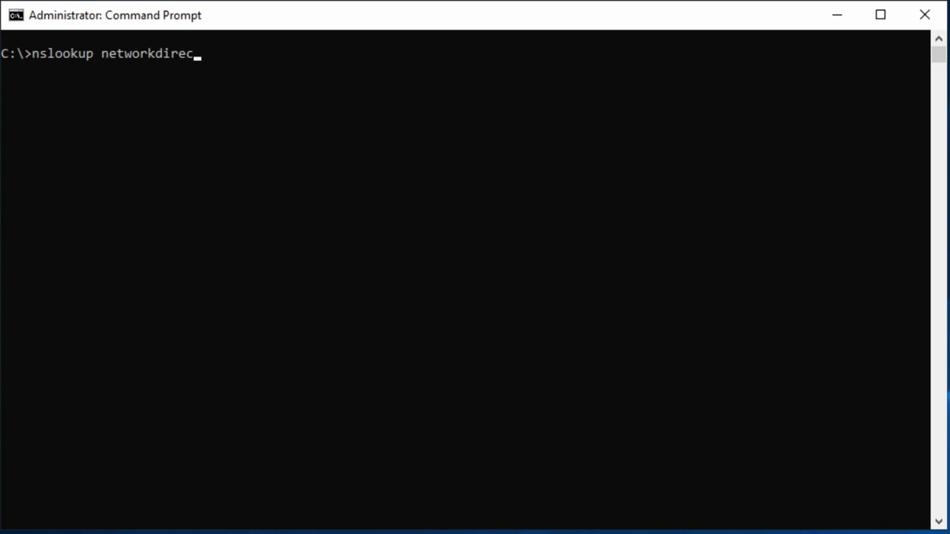
key("Return")
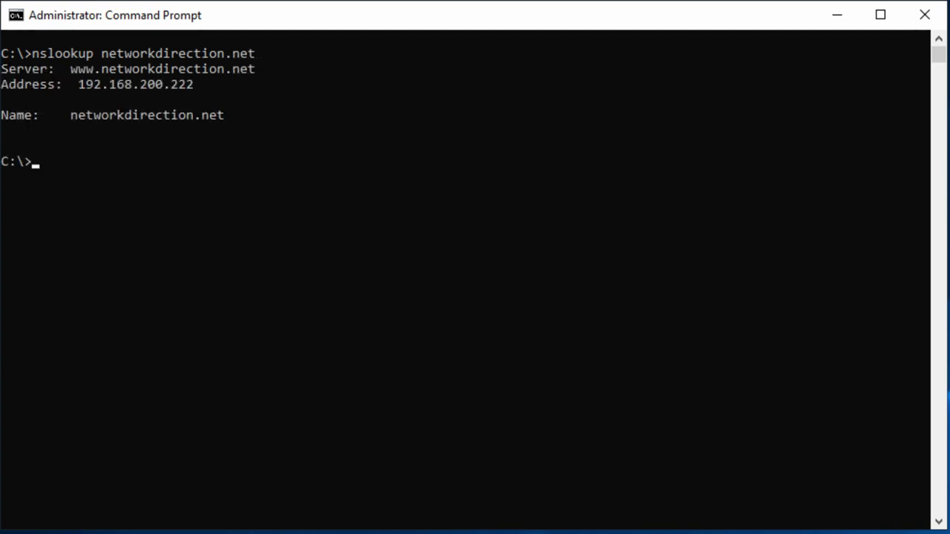
type("nslookup www.go")
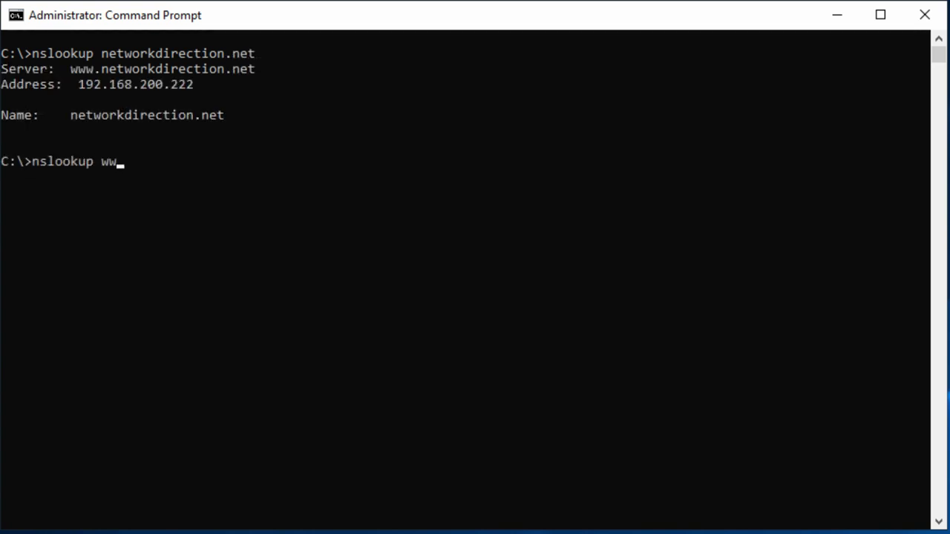
type("ogle.com")
key("Return")
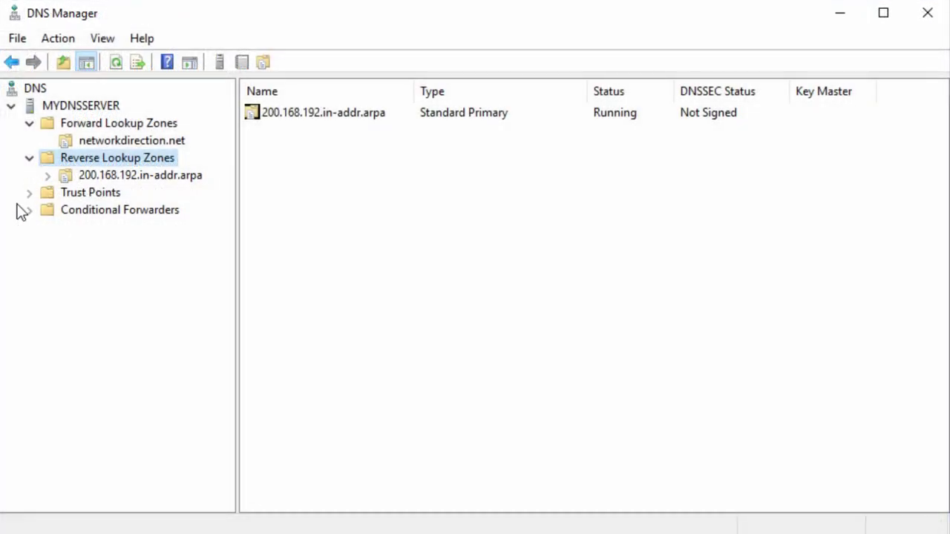
Step: Show the 200.168.192.in-addr.arpa reverse zone and inspect its first PTR record without changes
left_click(158, 178)
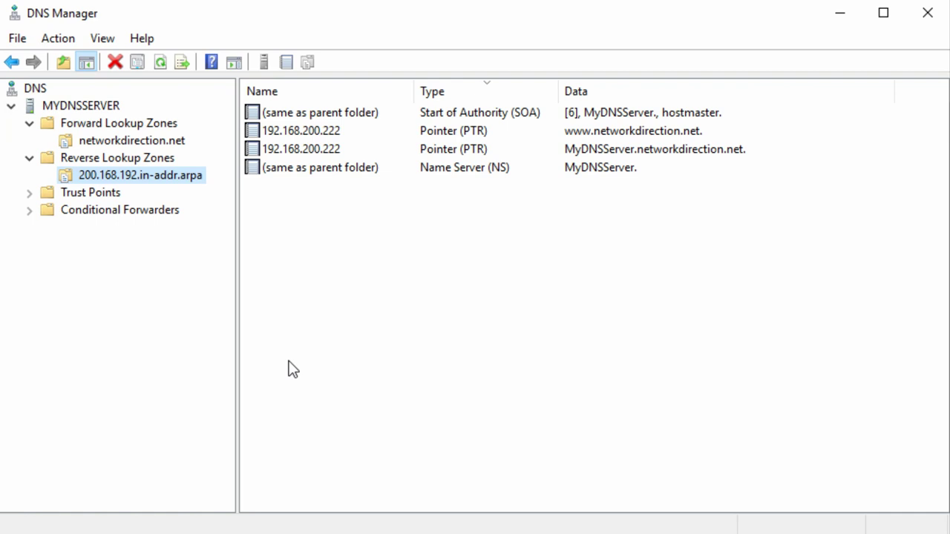
double_click(317, 136)
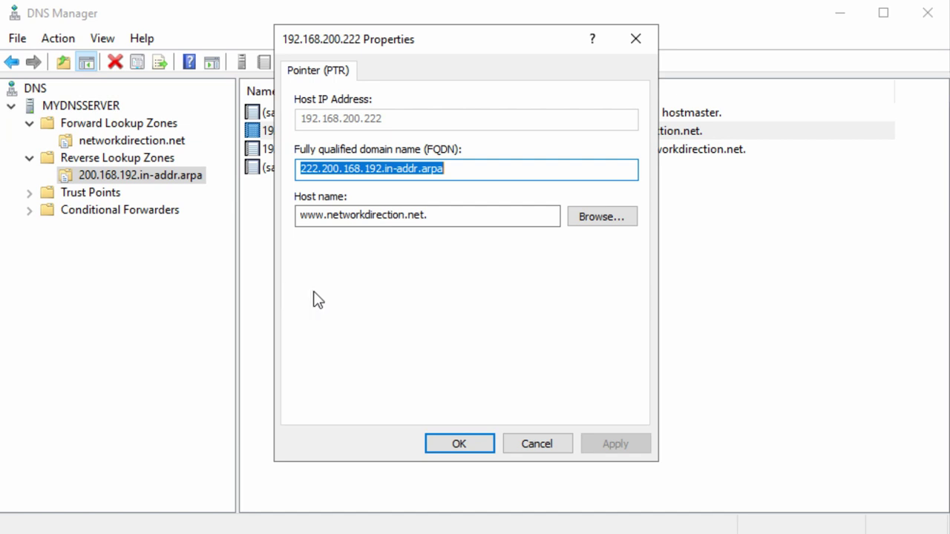
left_click(536, 448)
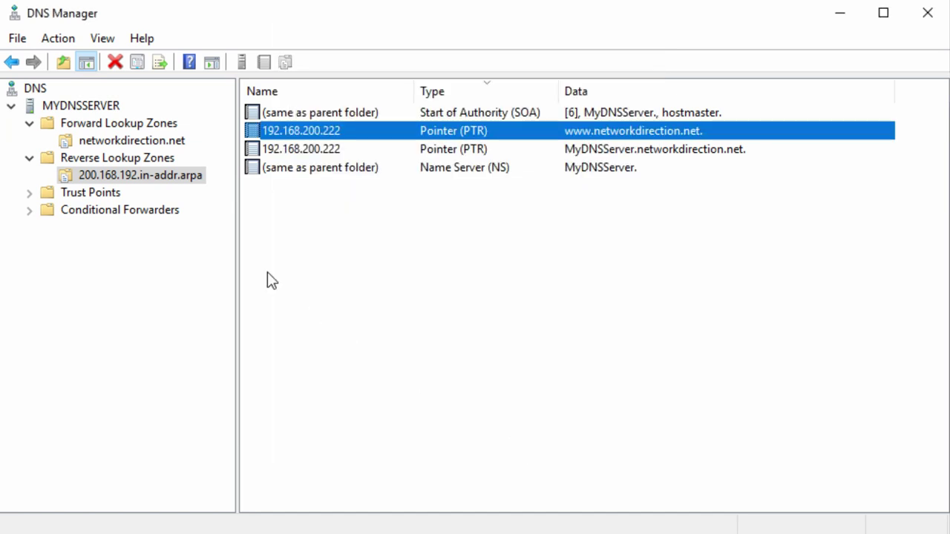
left_click(149, 140)
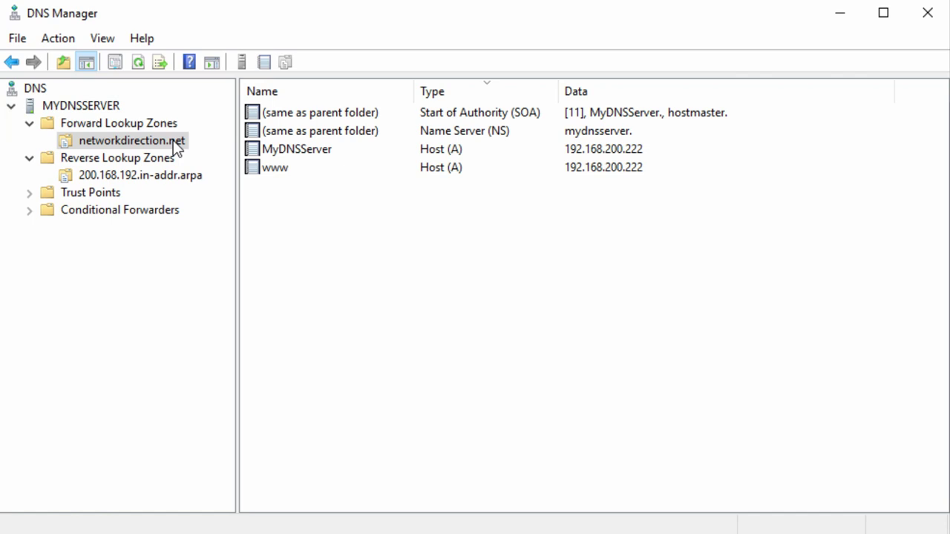
right_click(315, 279)
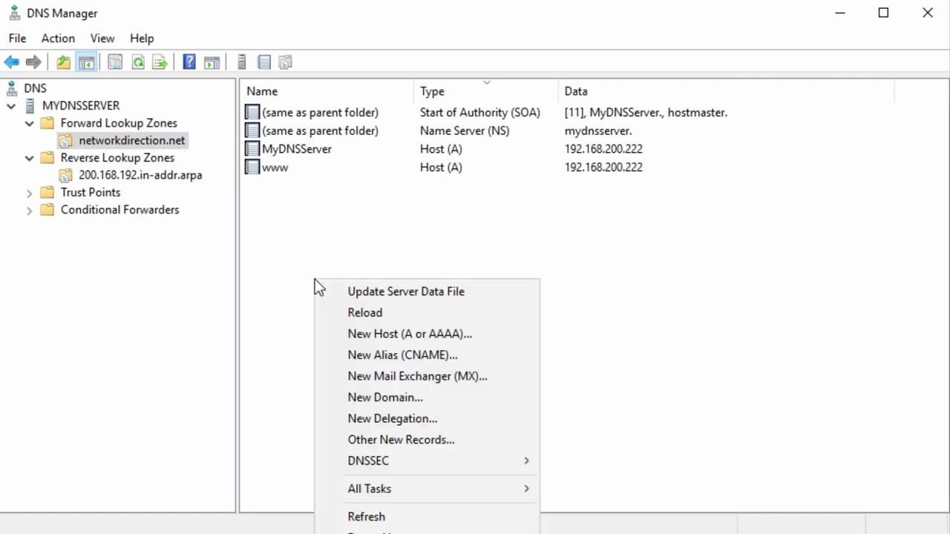
left_click(404, 353)
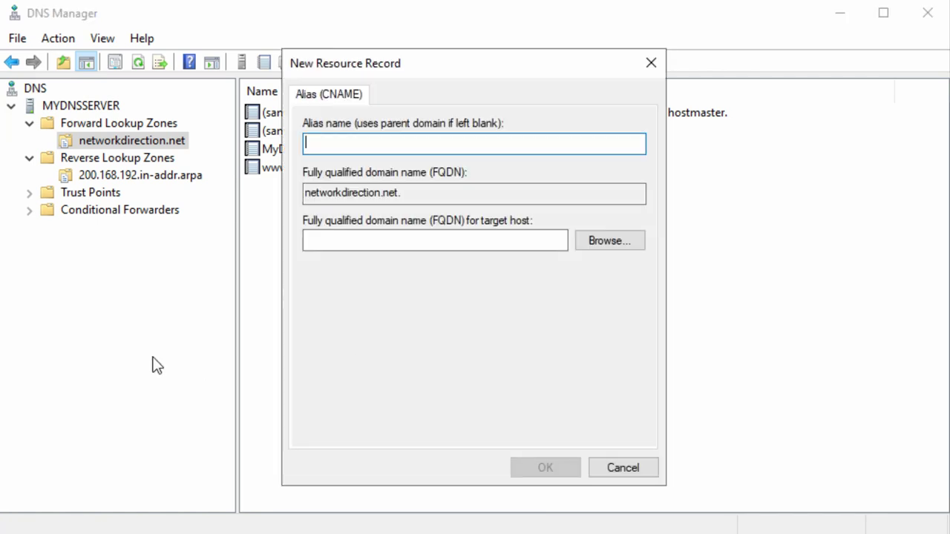
type("web")
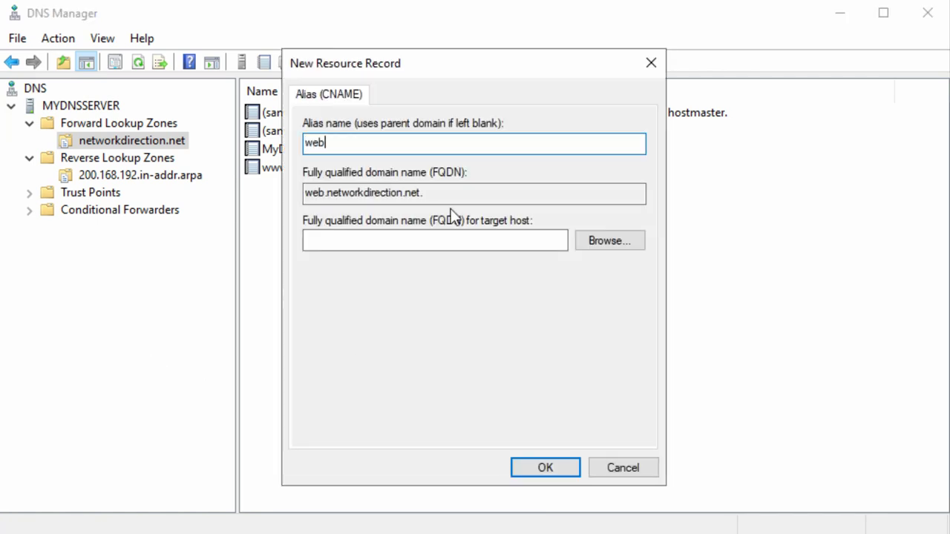
left_click(448, 235)
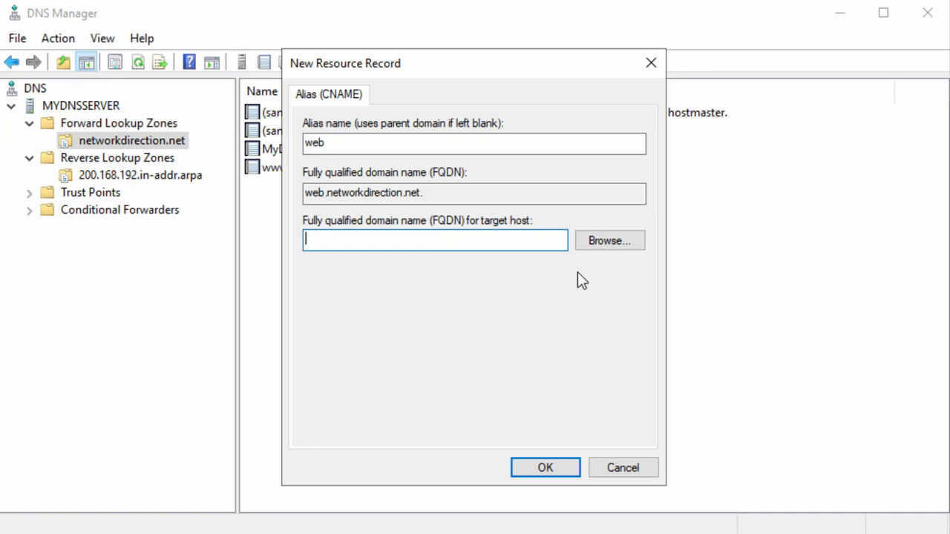
left_click(612, 245)
double_click(362, 224)
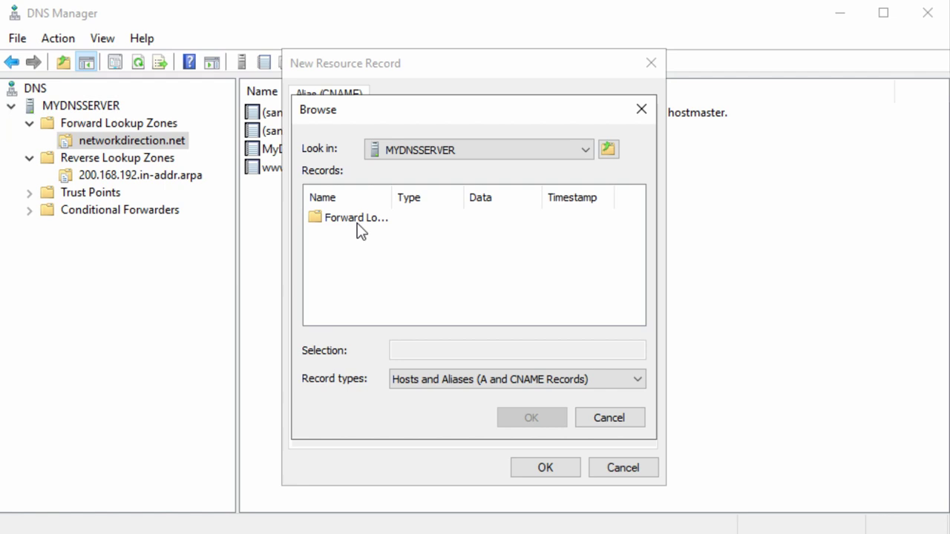
double_click(354, 221)
double_click(355, 222)
double_click(336, 234)
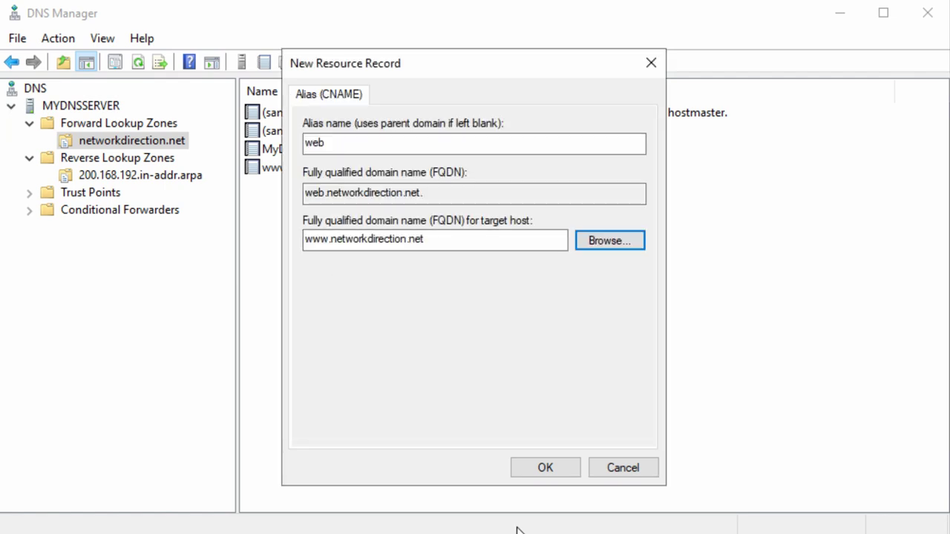
left_click(550, 469)
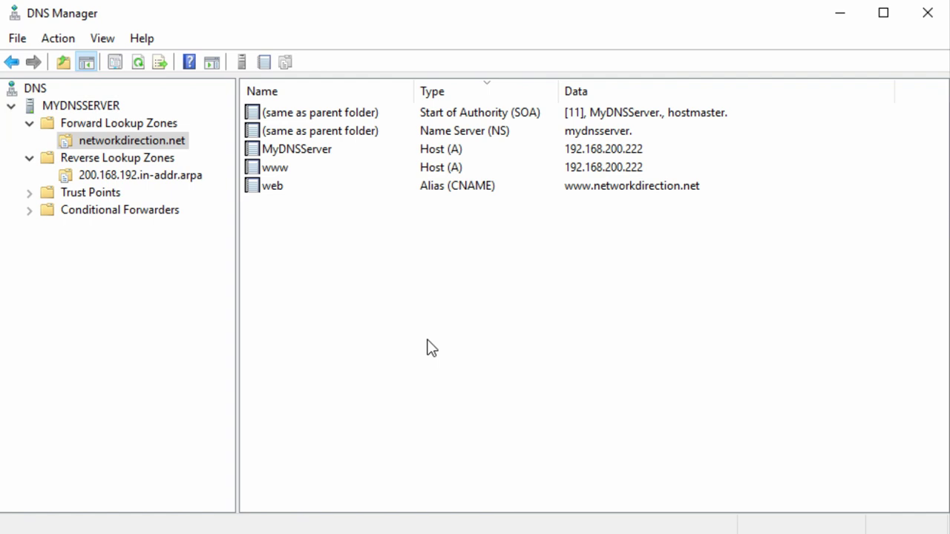
Step: Create an MX record with priority 10 pointing to MyDNSServer.networkdirection.net
right_click(431, 347)
left_click(522, 435)
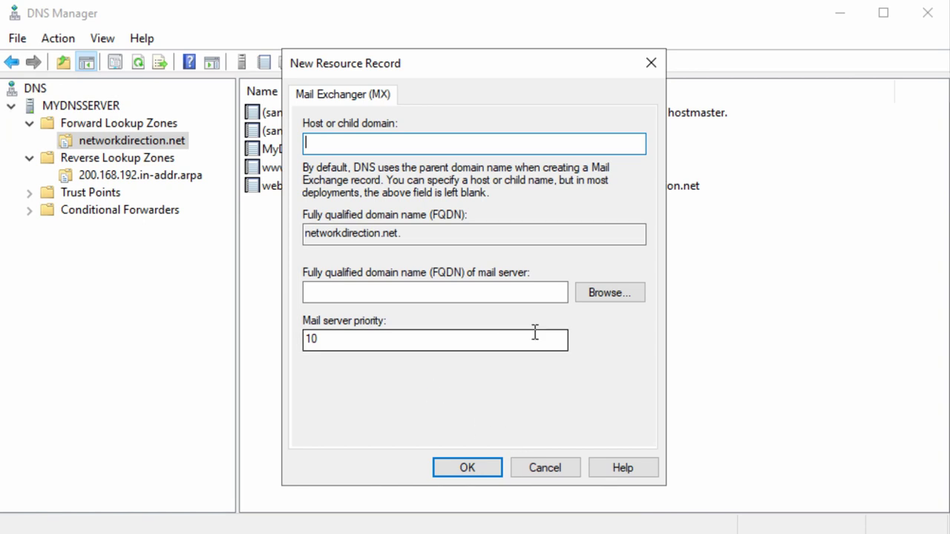
left_click(609, 293)
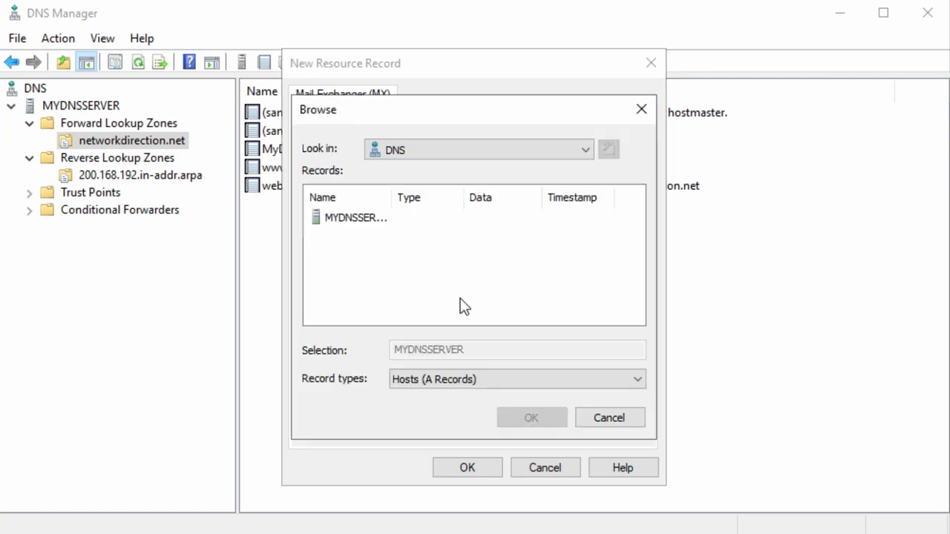
double_click(362, 227)
double_click(359, 227)
double_click(357, 226)
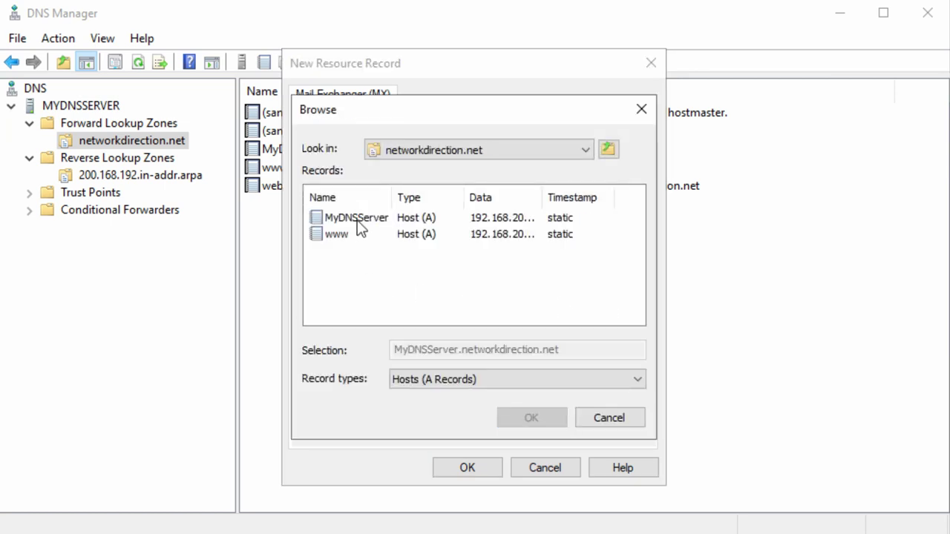
left_click(347, 222)
left_click(531, 418)
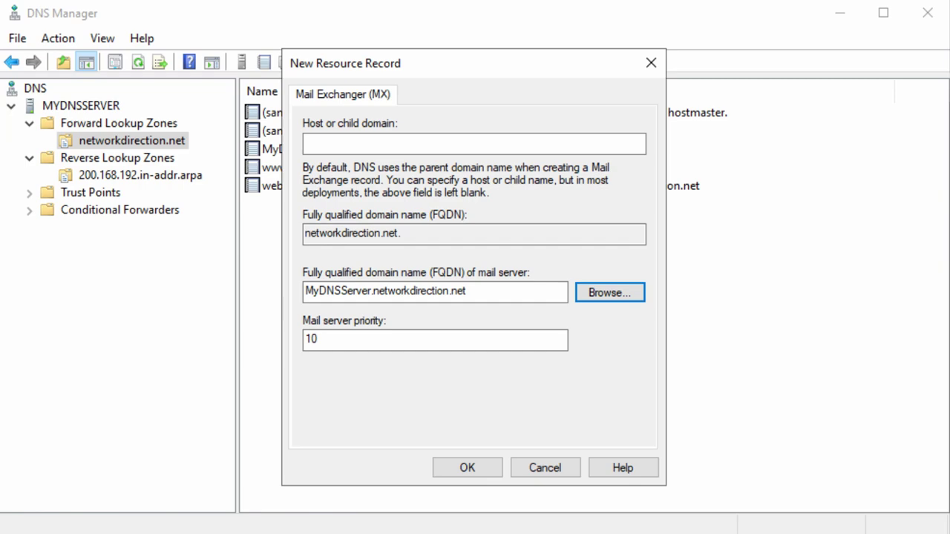
left_click(467, 469)
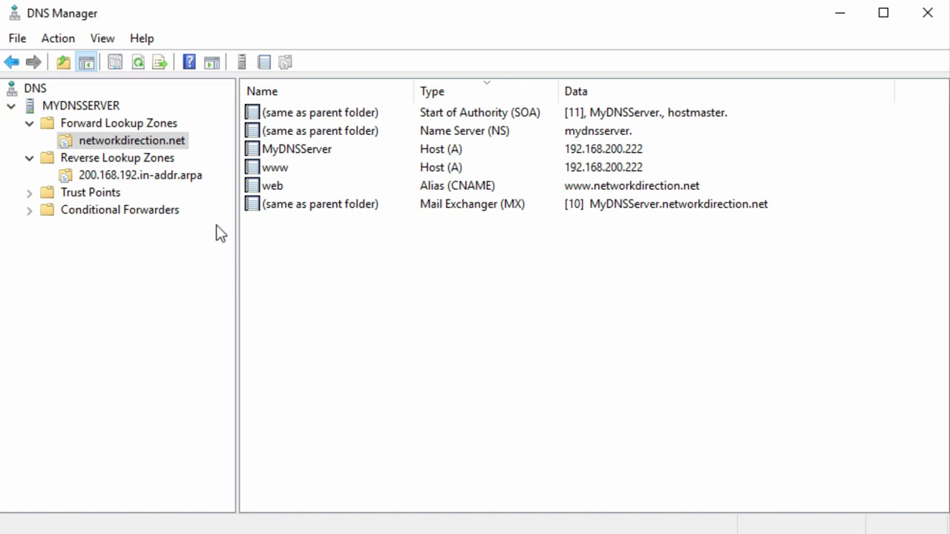
Step: Turn on Advanced view and open the www record's properties to check its one-hour TTL
left_click(108, 39)
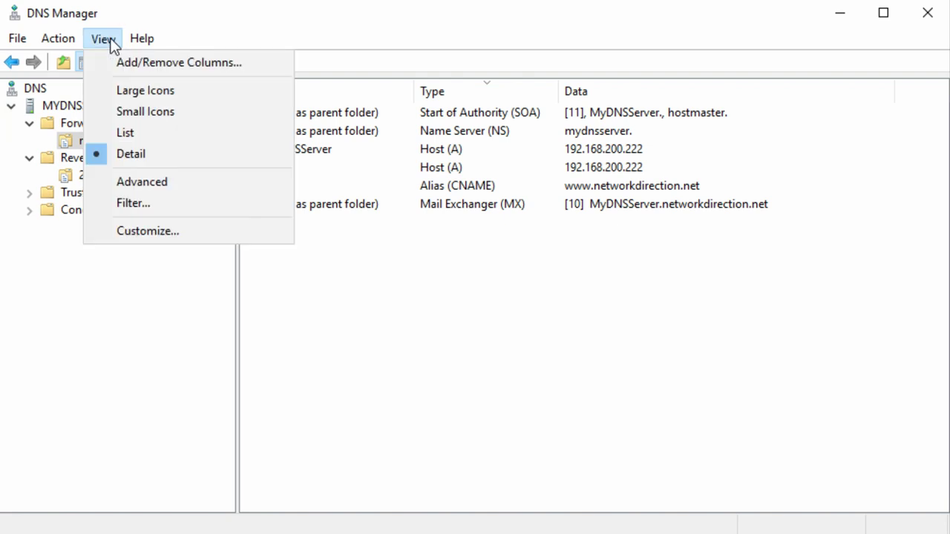
left_click(129, 183)
double_click(271, 168)
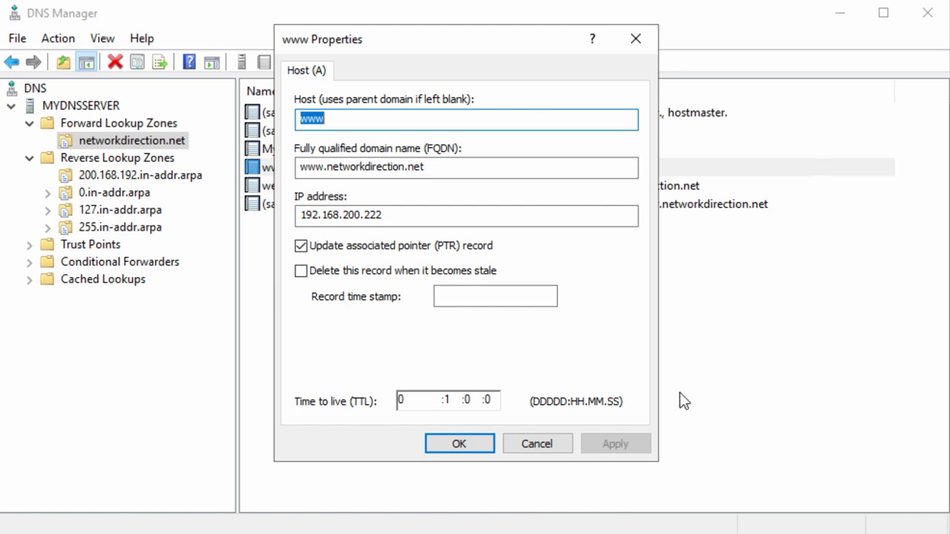
left_click(526, 450)
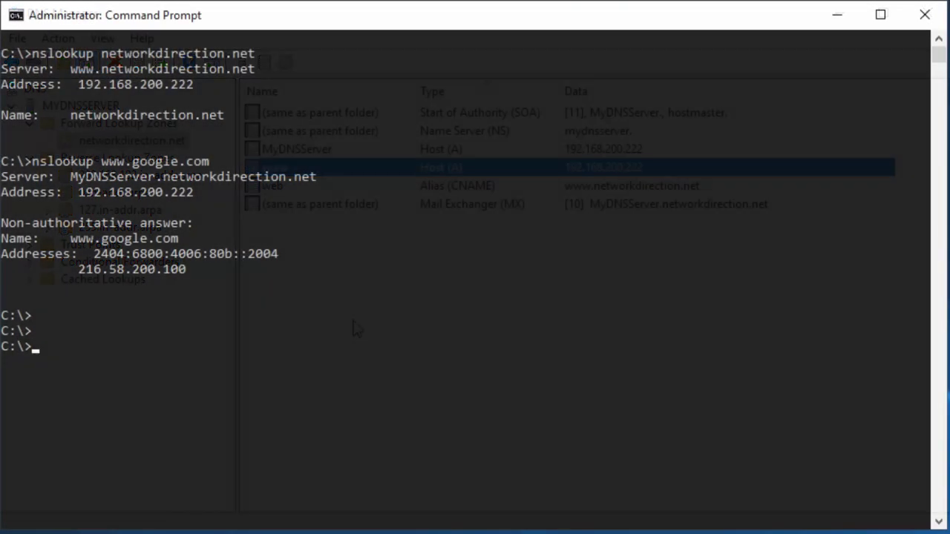
type("ping ")
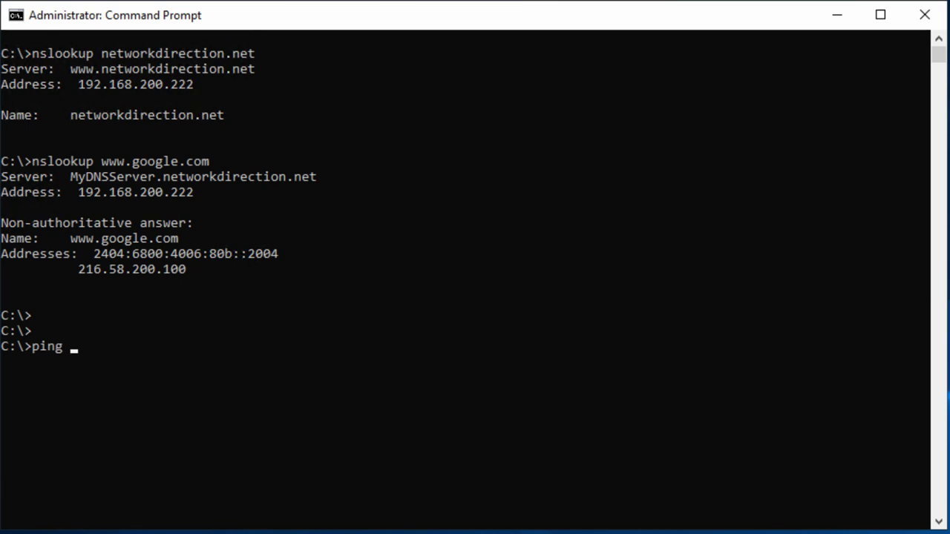
type("www.networkdirection.net")
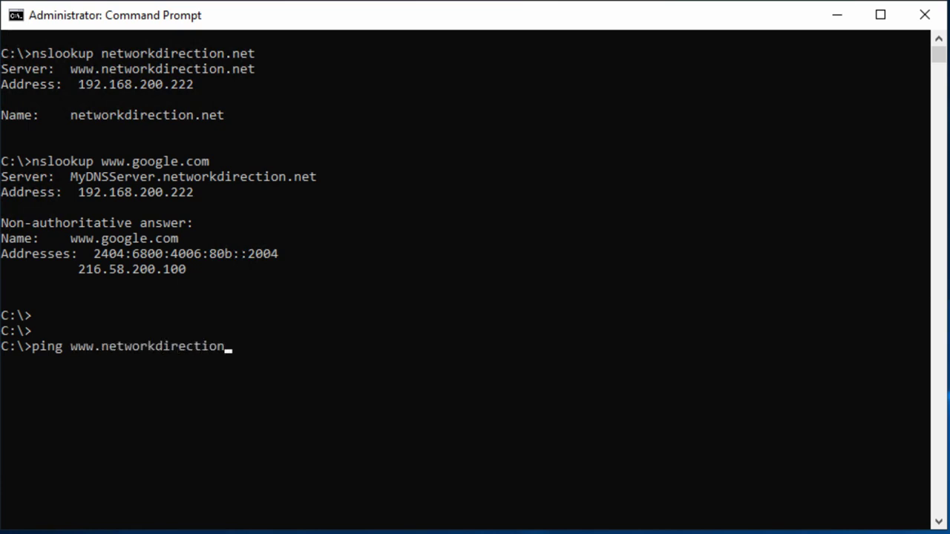
key("Return")
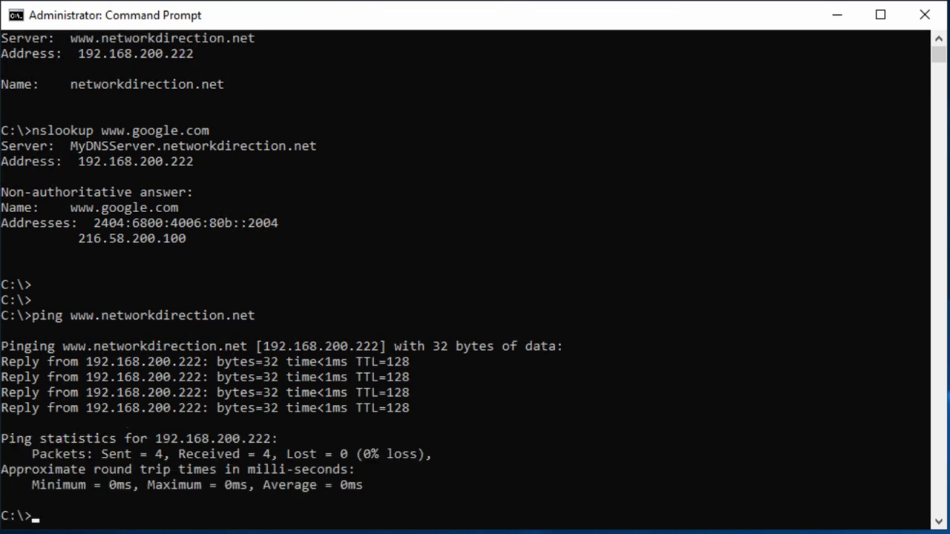
type("ipconfig ")
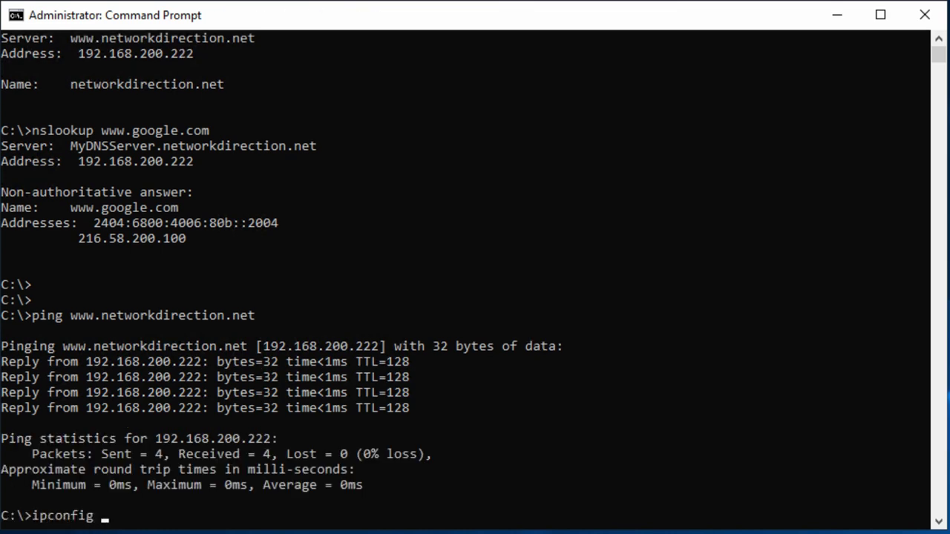
type("/displaydns")
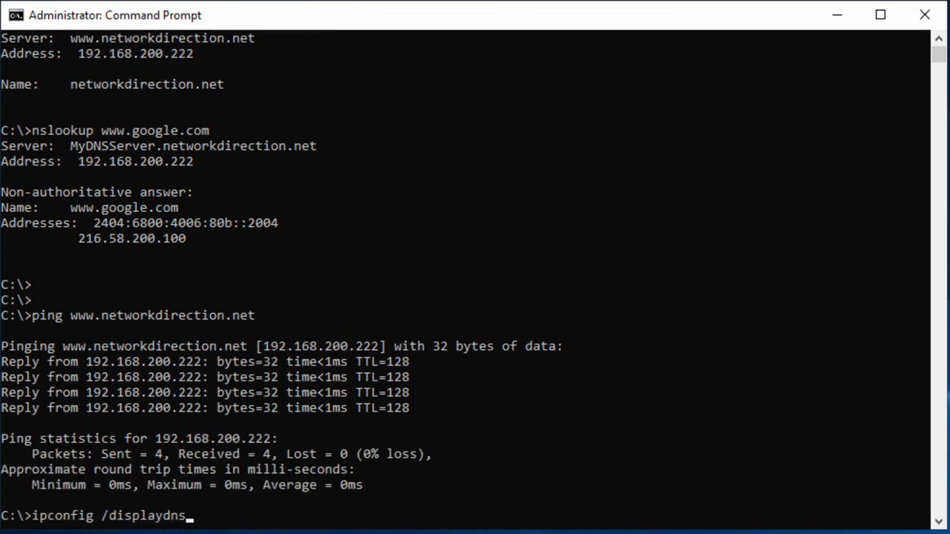
key("Return")
type("ping www.google.com")
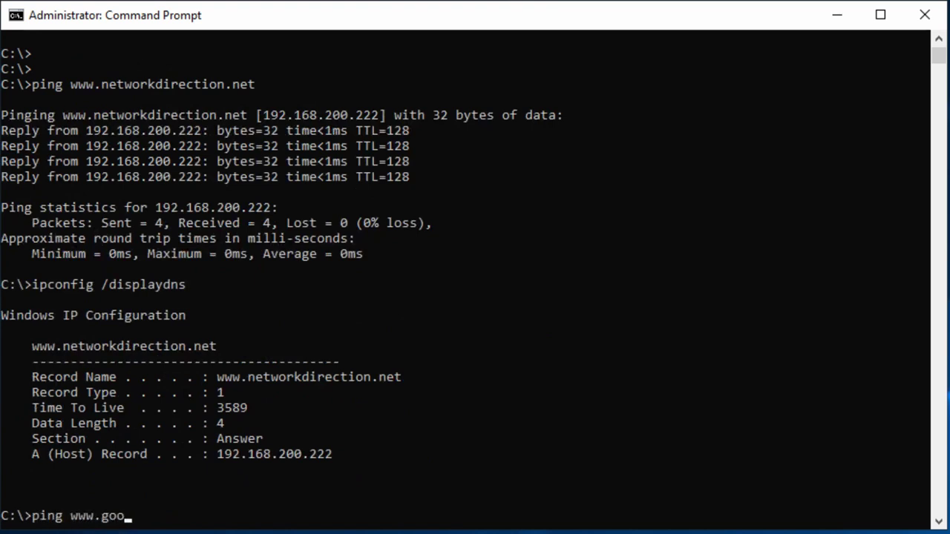
key("Return")
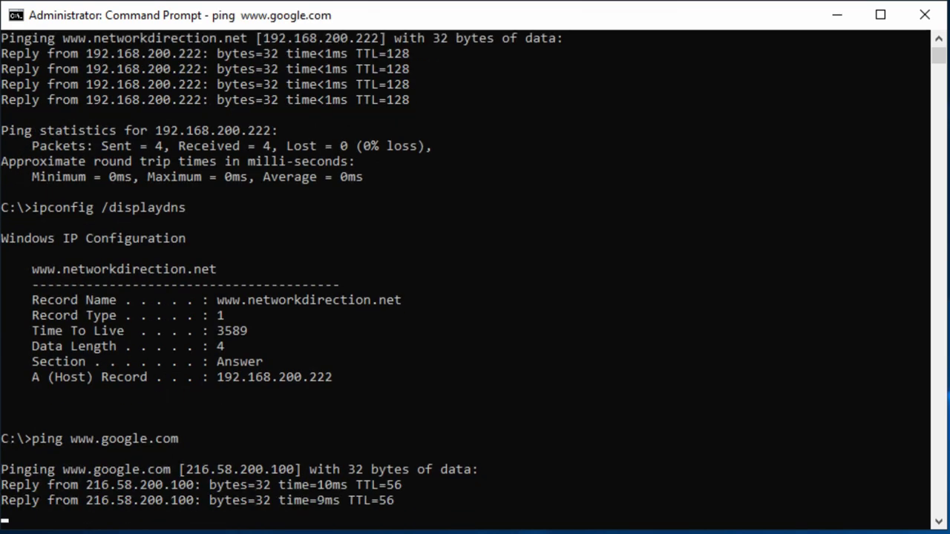
type("ip")
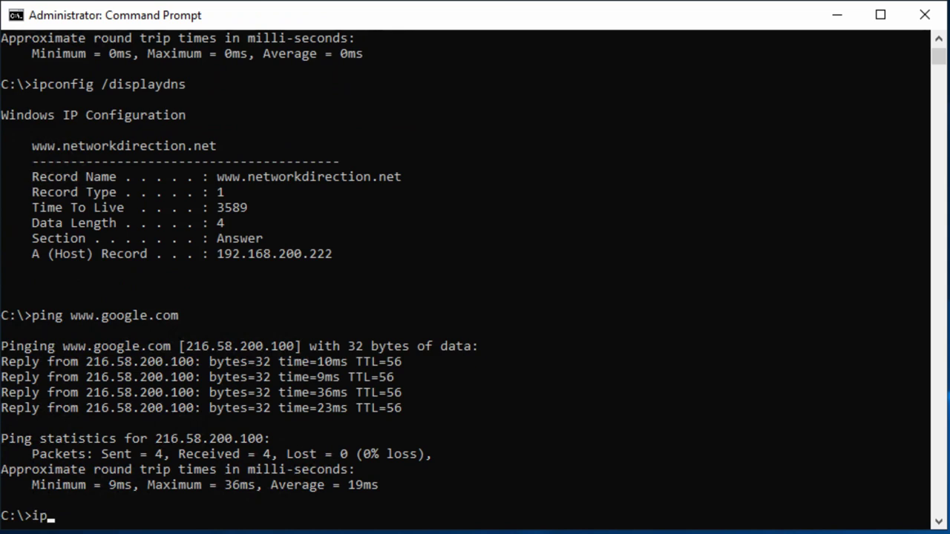
type("config /displaydns")
key("Return")
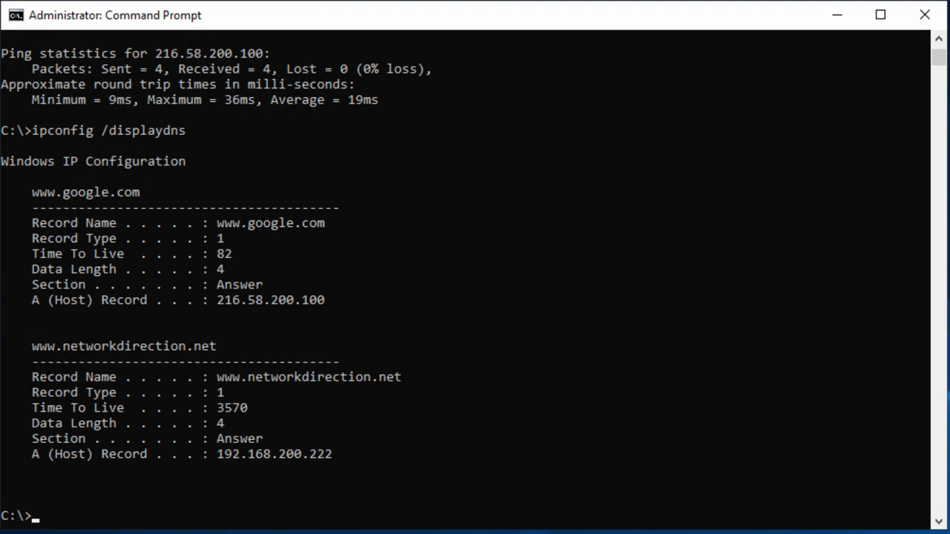
Step: Flush the DNS resolver cache with ipconfig /flushdns and confirm it is empty
type("ipconfig ")
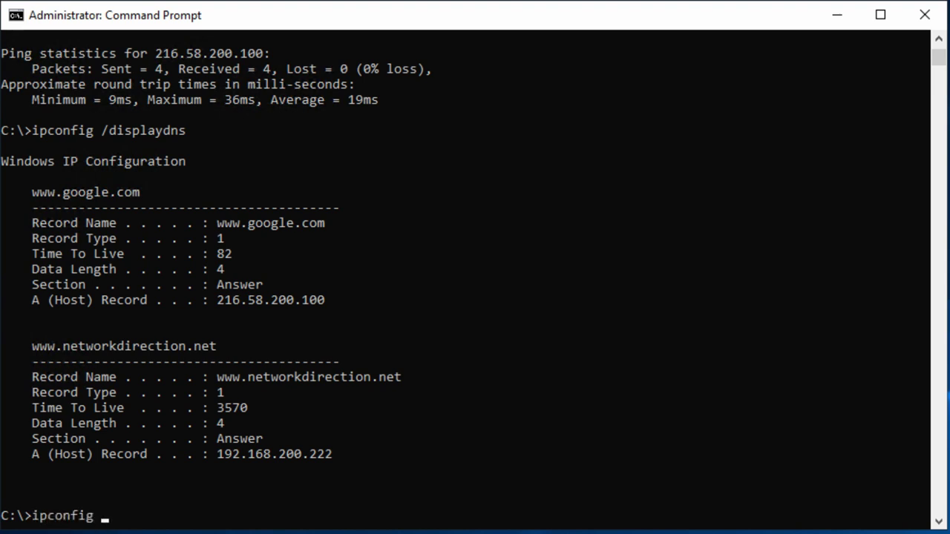
type("/flushdns")
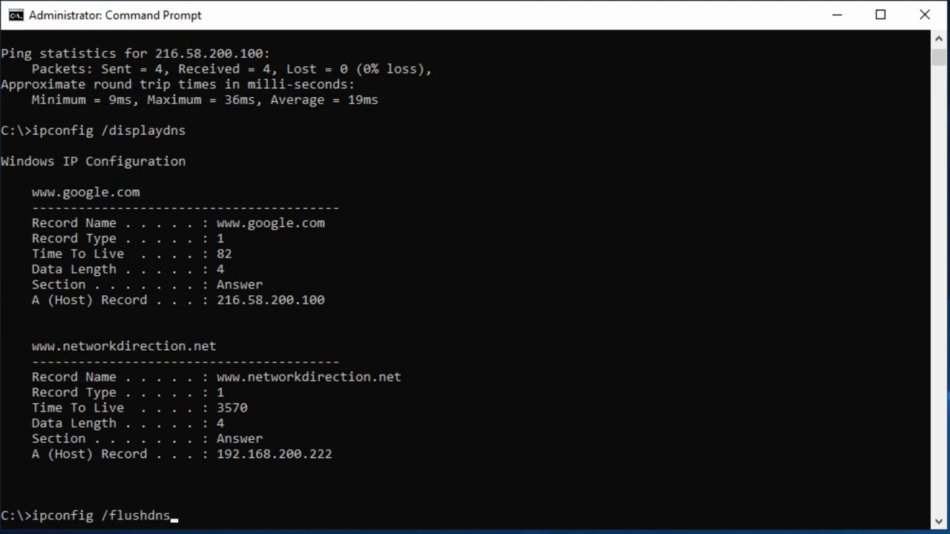
key("Return")
key("Up")
key("Up")
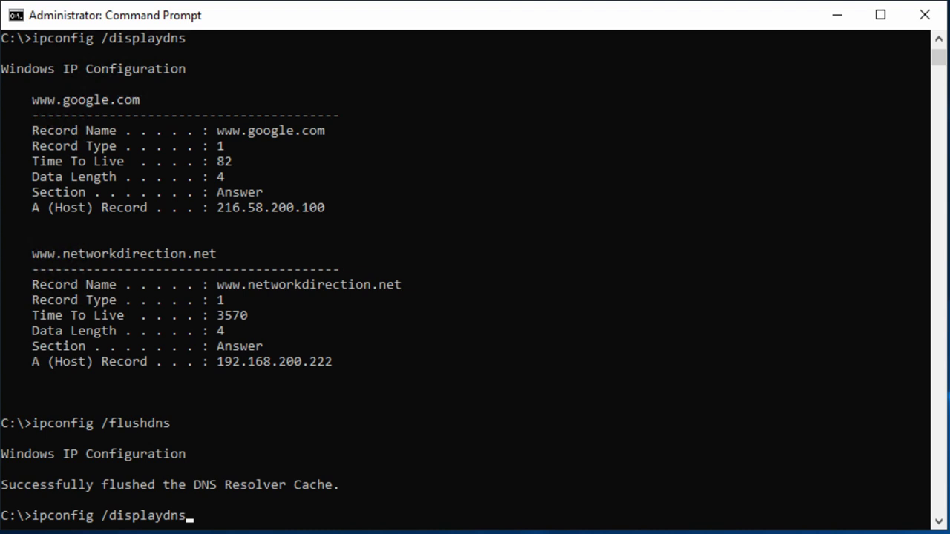
key("Return")
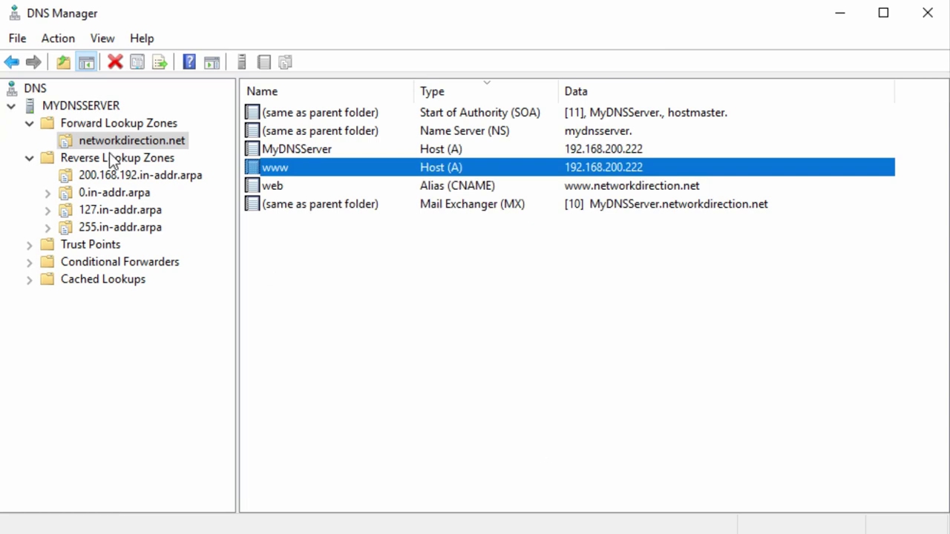
Step: Add 1.1.1.1 to MYDNSSERVER's forwarders alongside 8.8.8.8
right_click(91, 108)
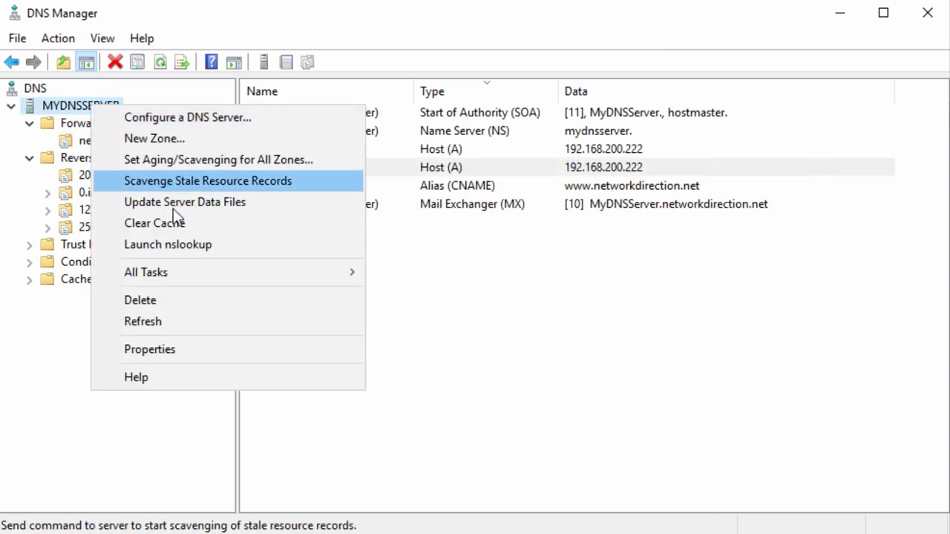
left_click(186, 350)
left_click(414, 92)
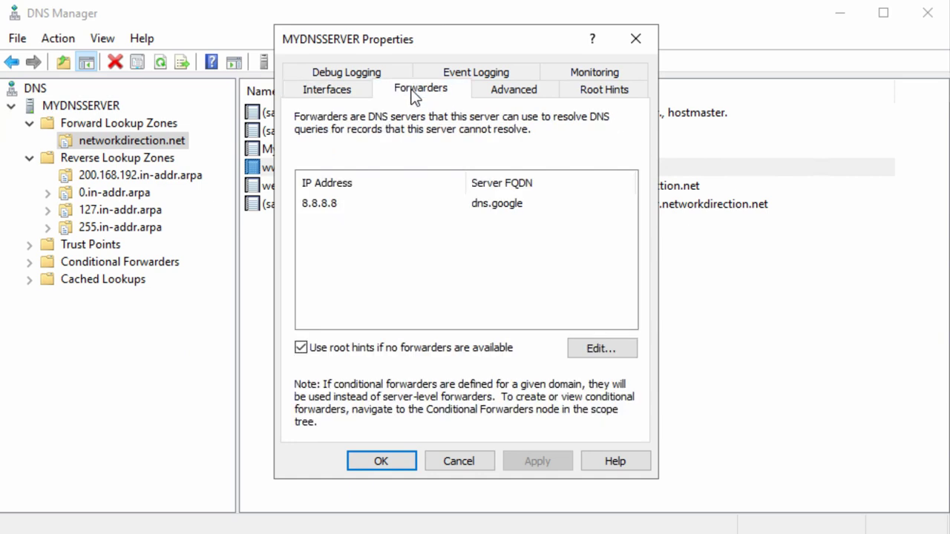
left_click(598, 349)
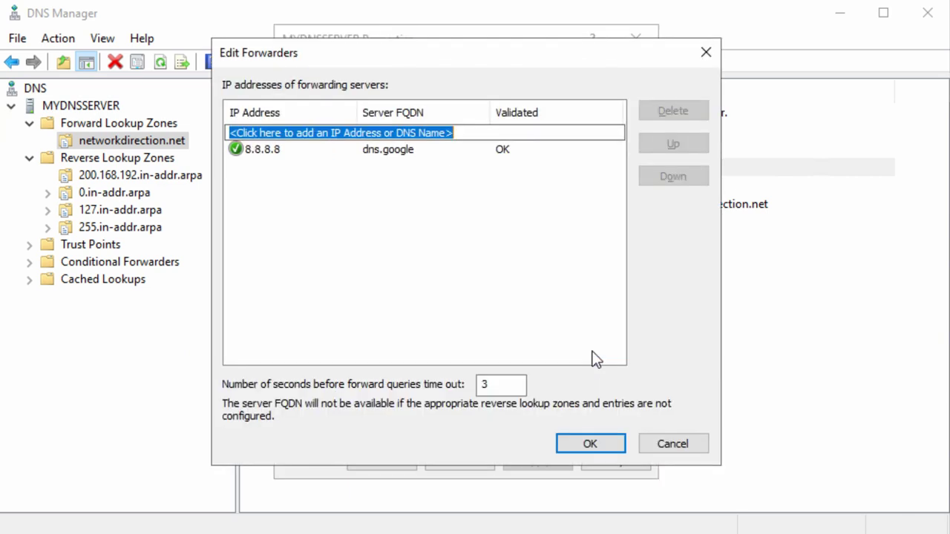
type("1.1.1.1")
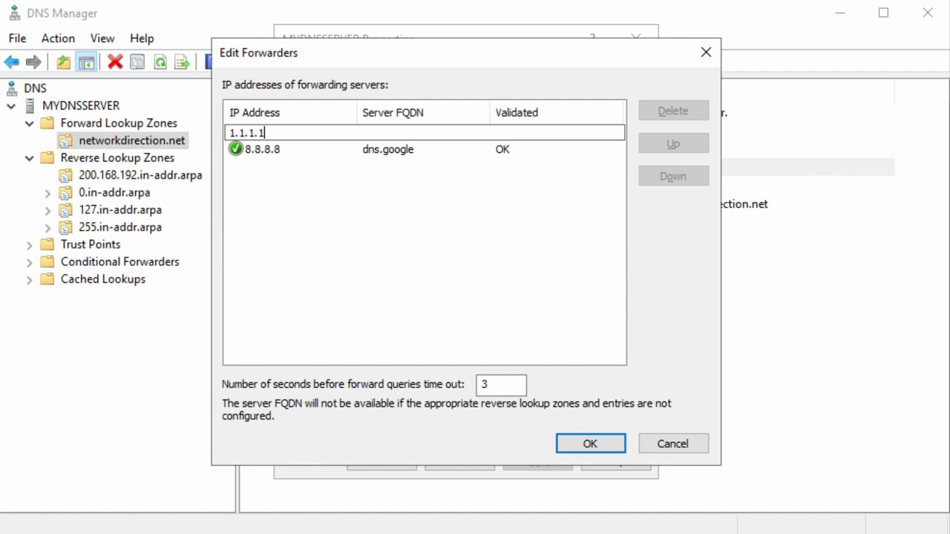
key("Return")
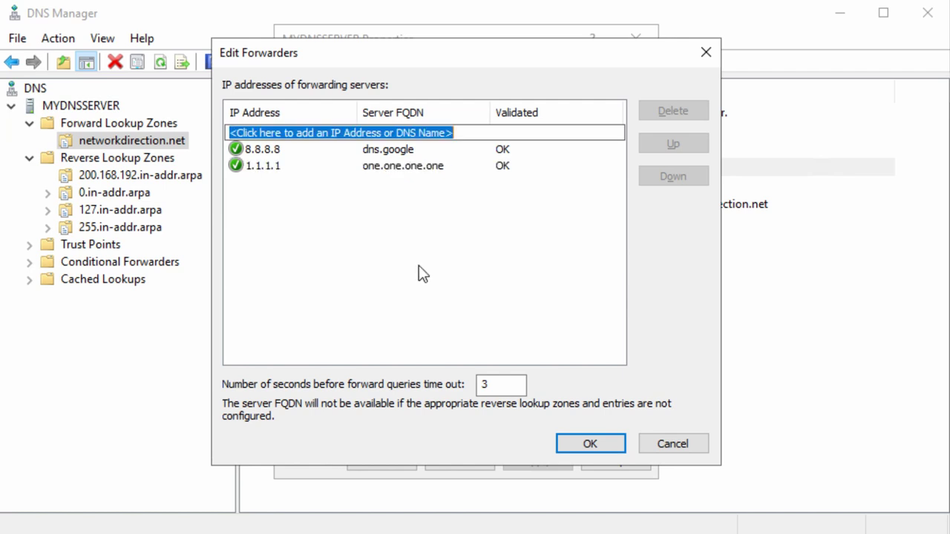
left_click(592, 446)
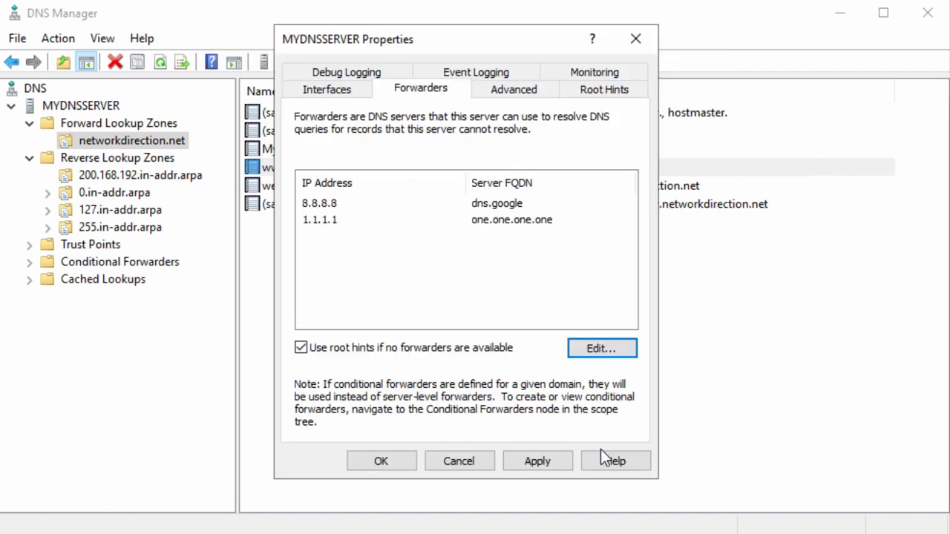